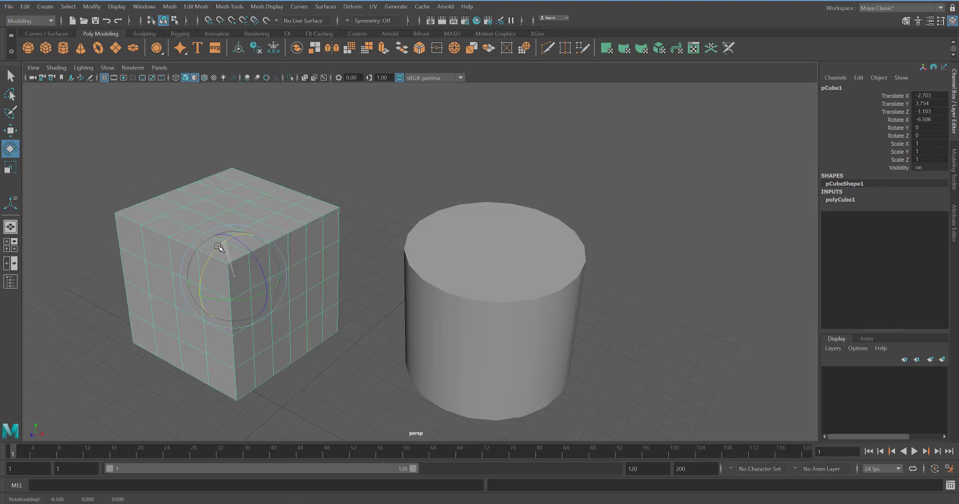
Step: Undo the cube's last rotation about X
key(ctrl+z)
Step: Try scaling the cube to about 1.97 in Y and 1.02 in X, and undo both scalings
key(r)
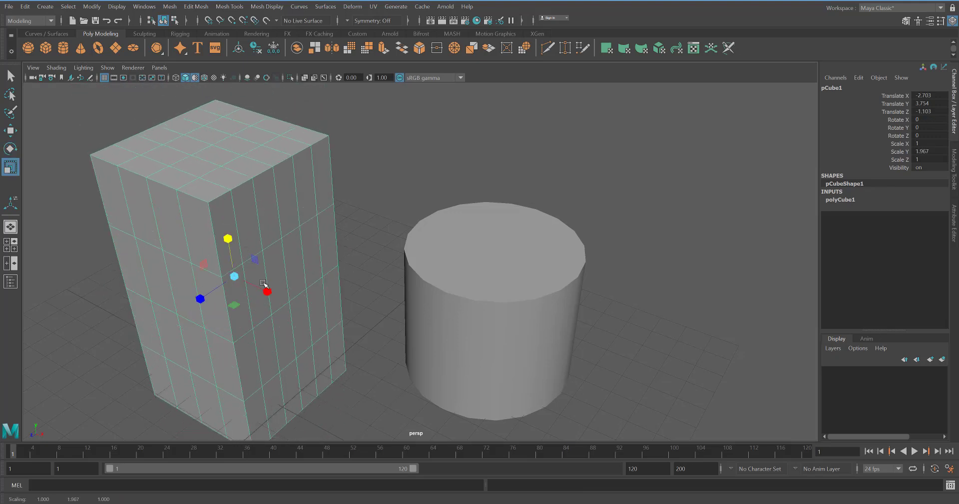
drag(265, 291, 271, 294)
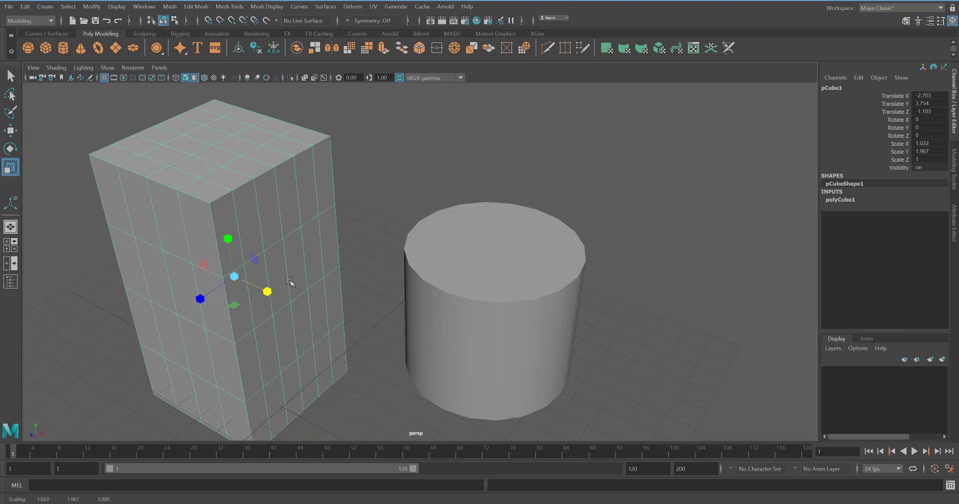
key(ctrl+z)
key(ctrl+z)
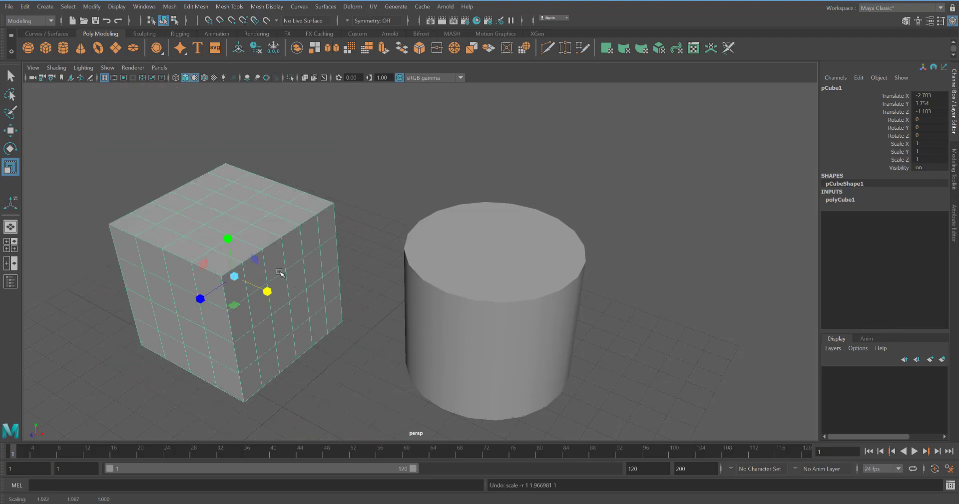
Step: Switch the cube to face component mode and select a single face near the middle of its top side
click(344, 165)
click(244, 215)
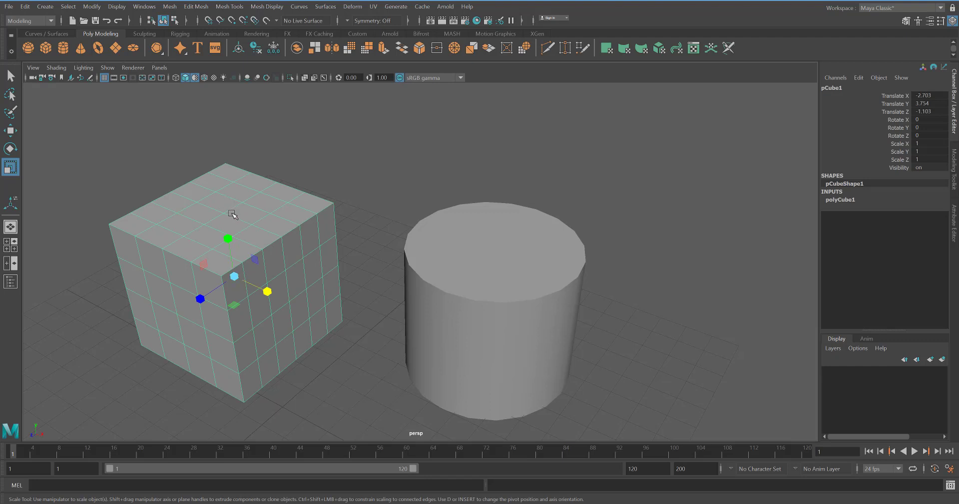
right_click(232, 214)
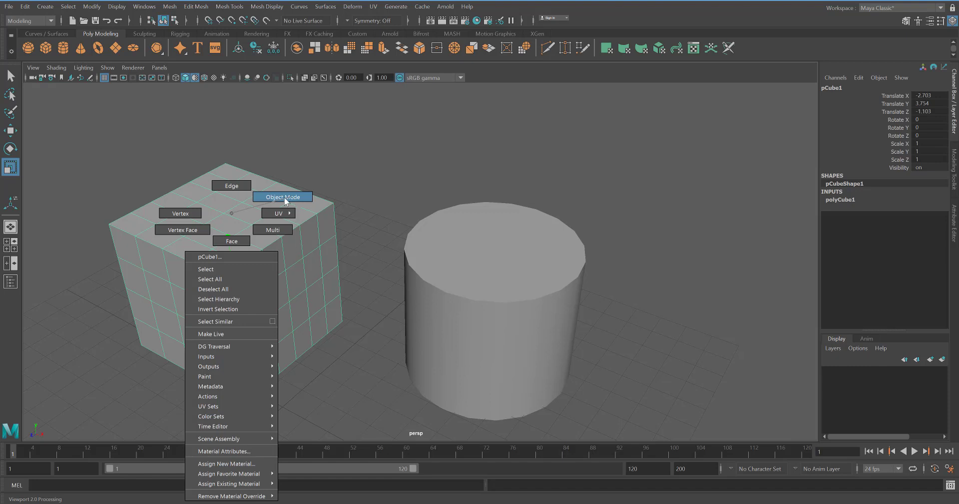
click(238, 244)
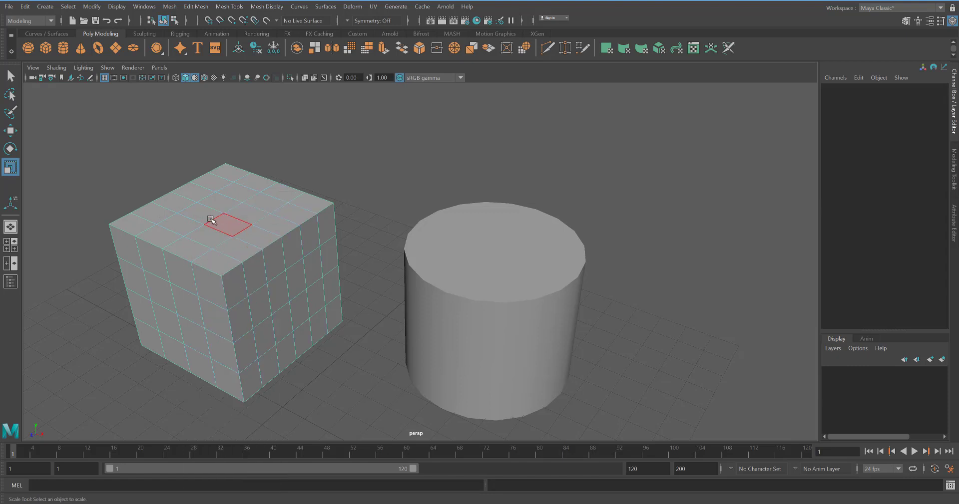
click(251, 215)
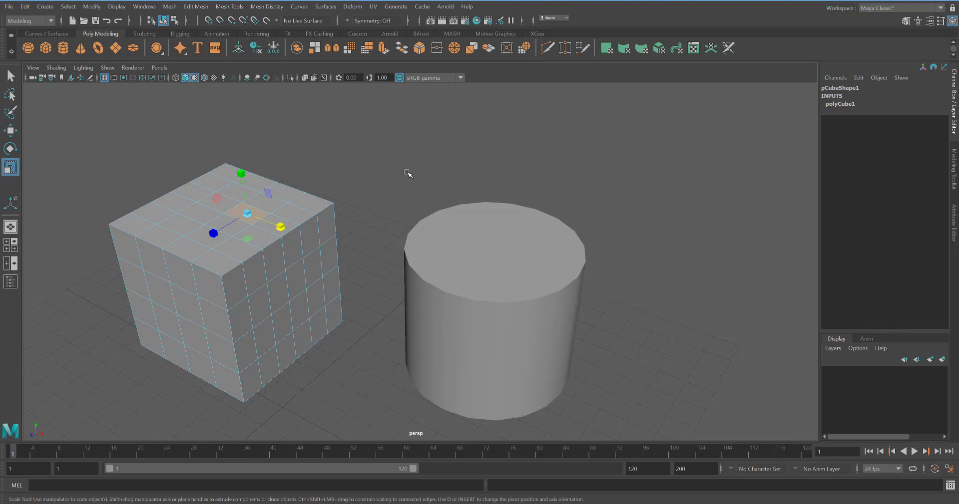
Step: Move the selected top face up to about 9.14 in Y and along Z to about 0.36
key(w)
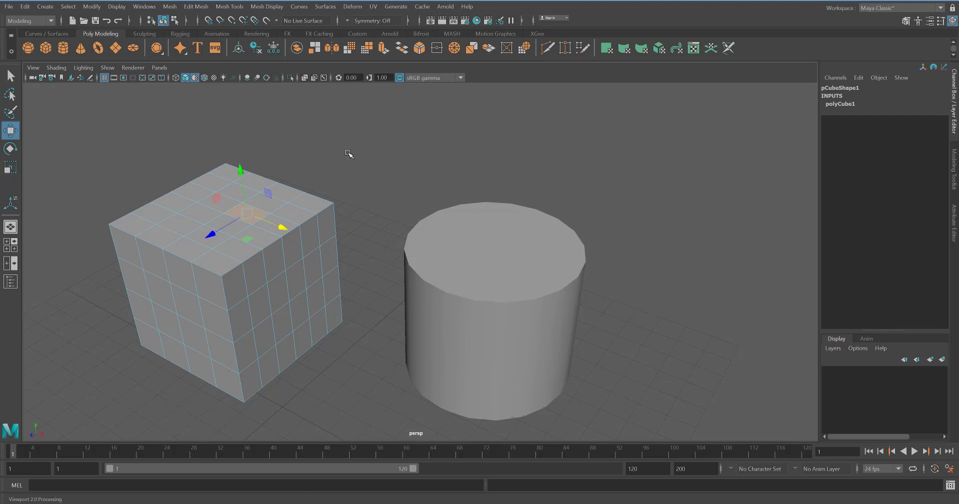
drag(240, 168, 252, 117)
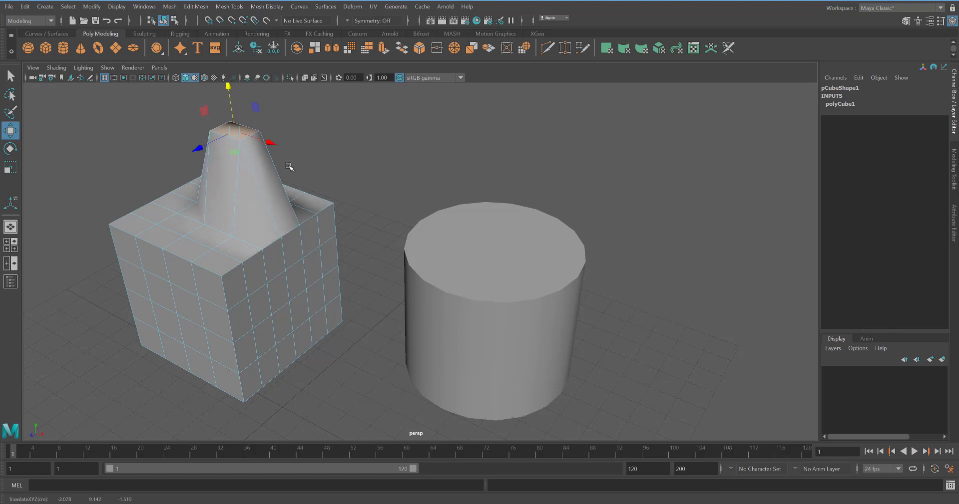
drag(198, 146, 147, 173)
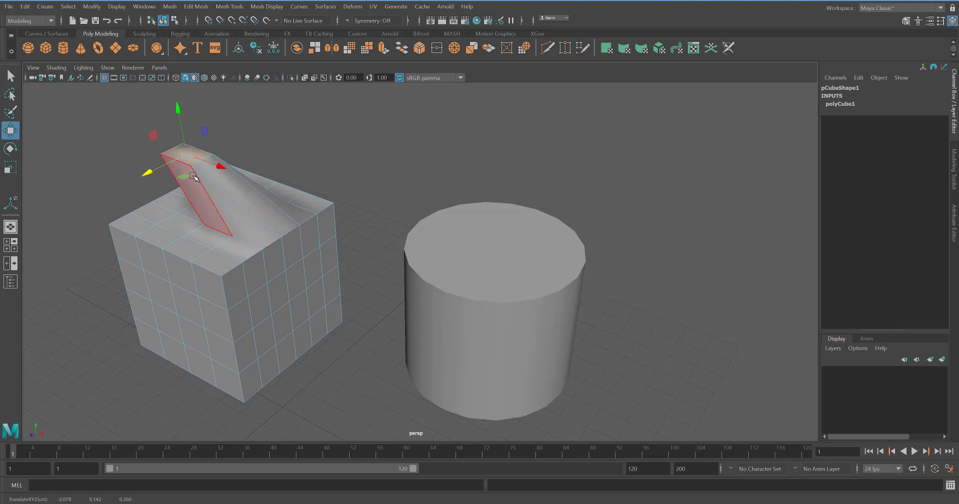
Step: Tilt the raised face about the X axis, widen it along X, and clear the selection
key(e)
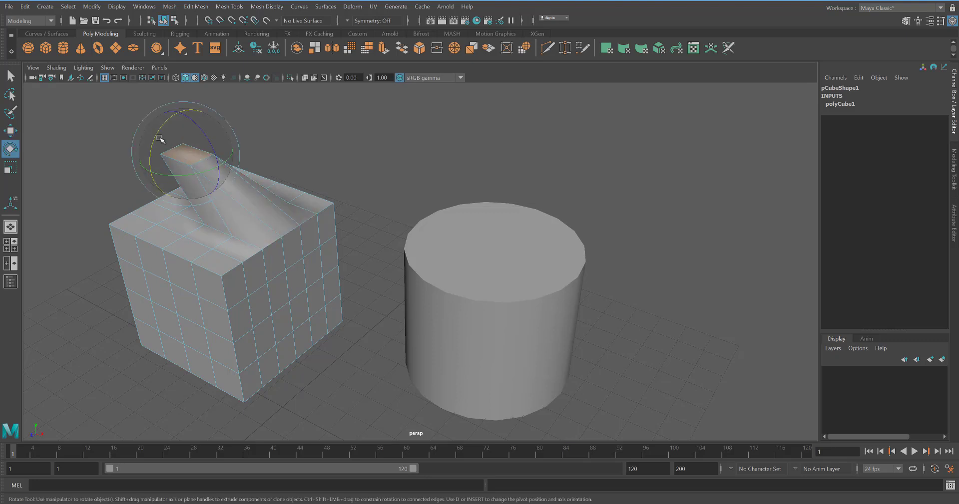
drag(156, 136, 192, 125)
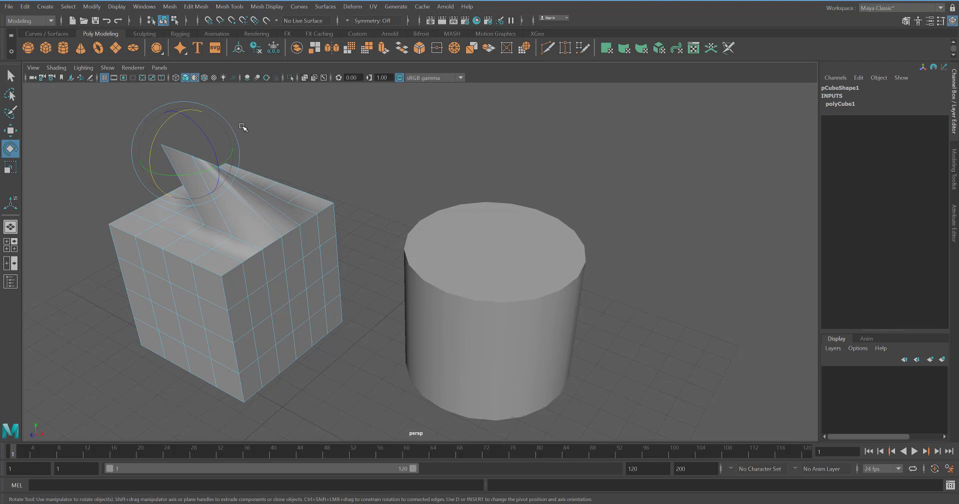
key(r)
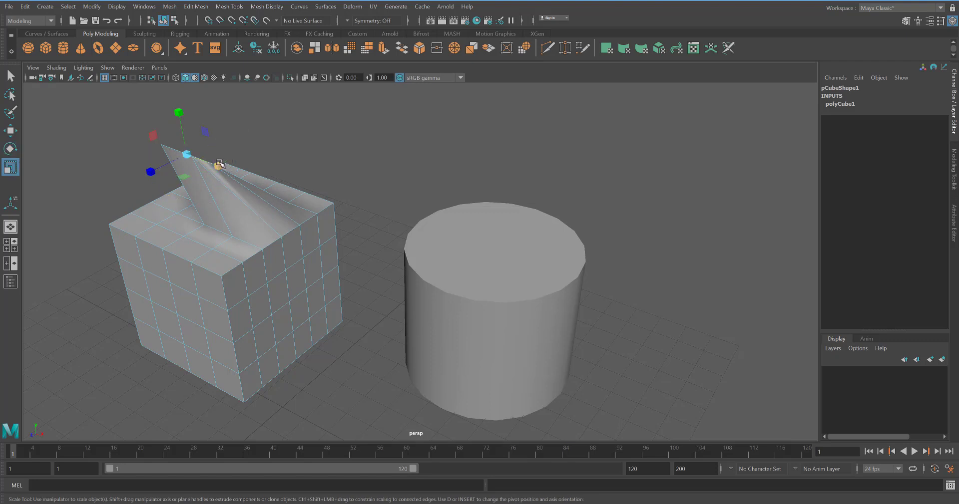
drag(216, 165, 260, 186)
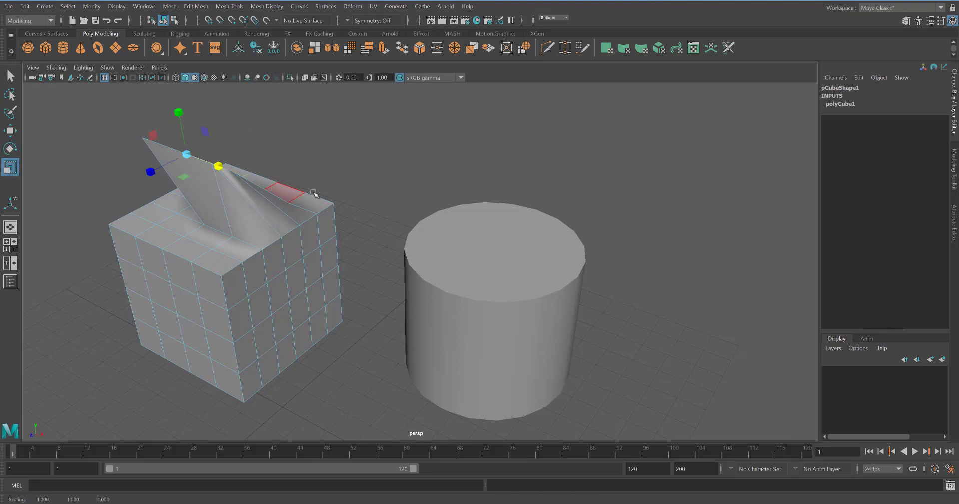
alt+drag(309, 203, 233, 242)
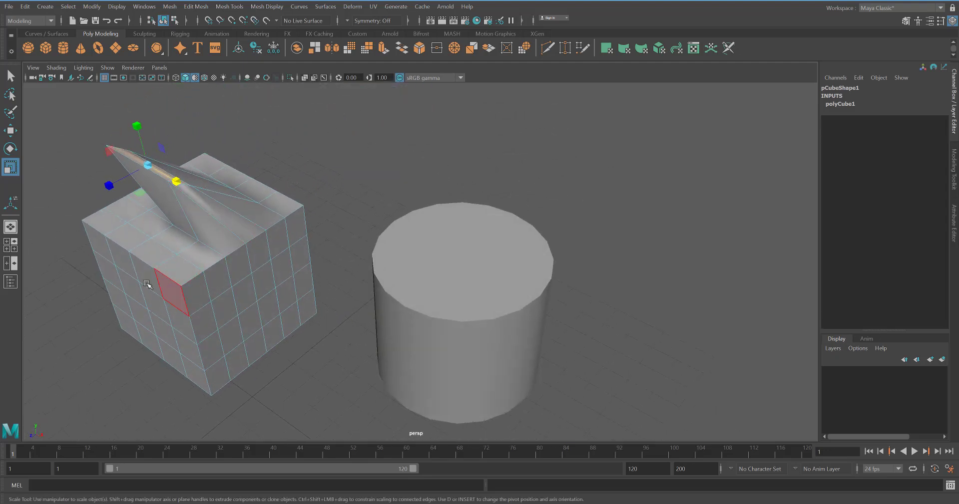
alt+drag(149, 286, 177, 274)
click(326, 240)
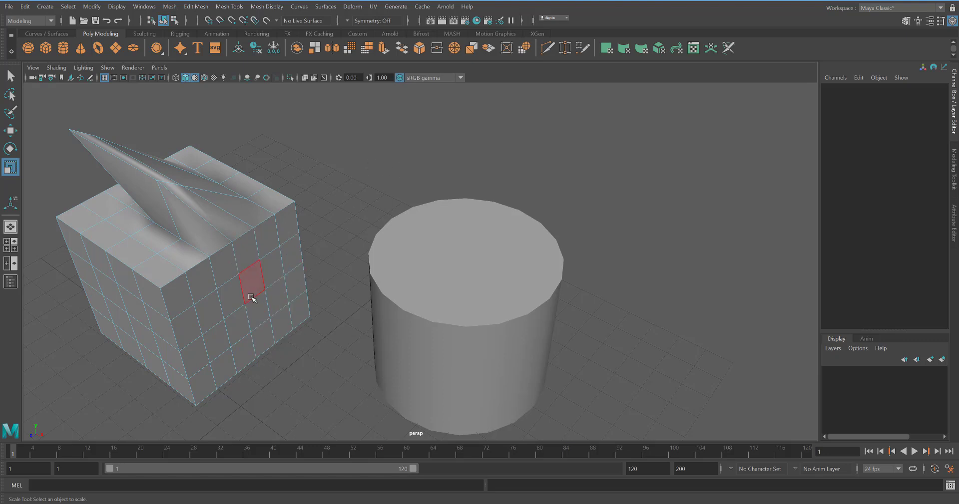
Step: Select the central two-by-two block of faces on the cube's side facing the cylinder and pull it outward along X to about 2.44
click(261, 318)
click(240, 333)
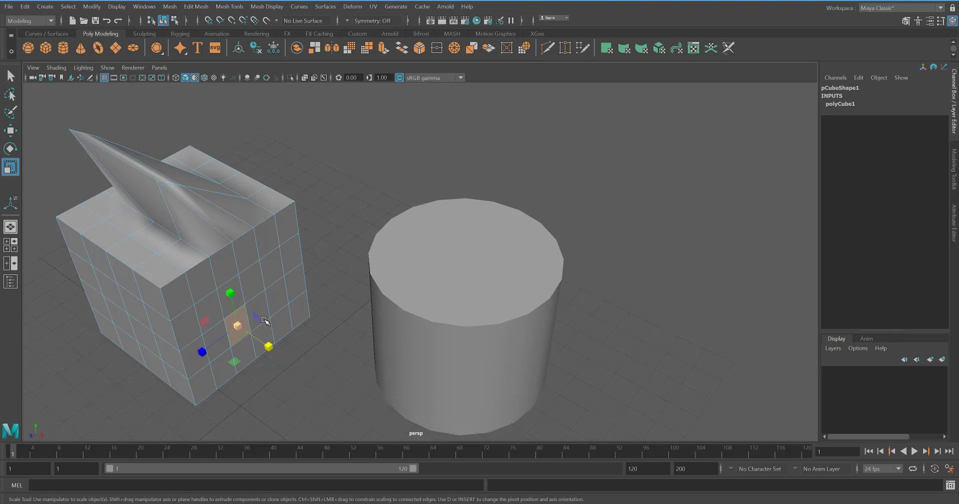
click(272, 306)
drag(247, 291, 248, 291)
click(227, 294)
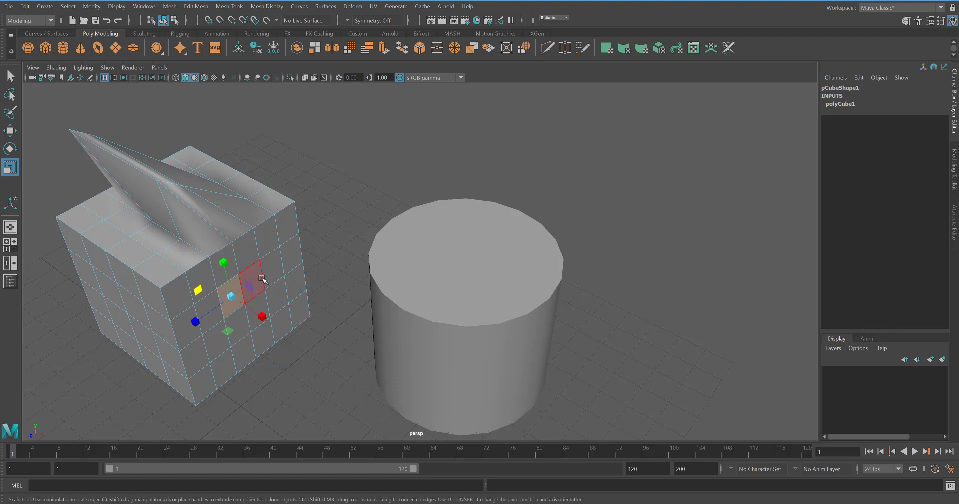
shift+click(258, 276)
shift+click(259, 320)
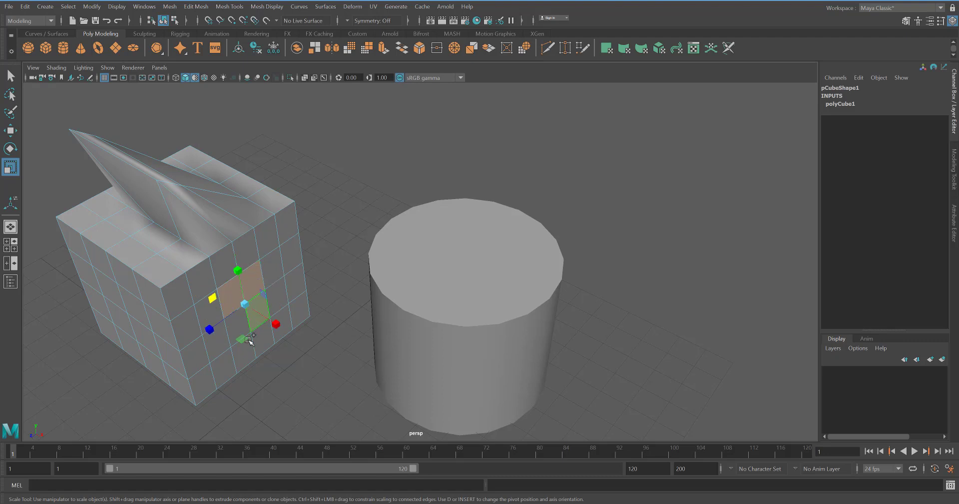
shift+click(237, 327)
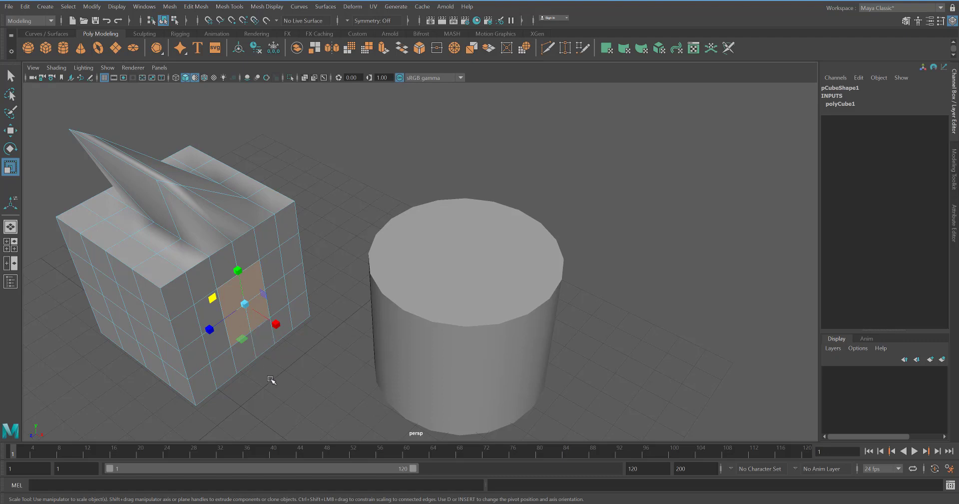
key(w)
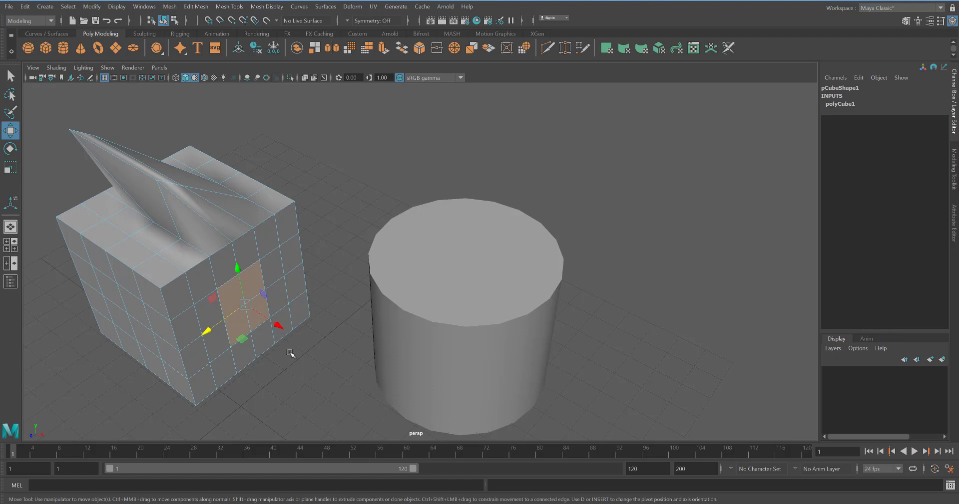
drag(279, 326, 351, 393)
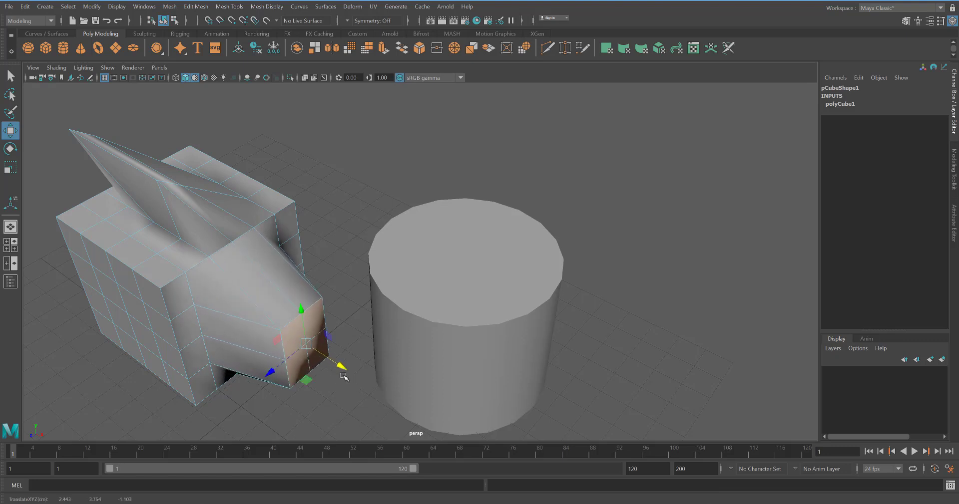
Step: Rotate and scale the pulled-out faces into a skewed snout shape, and clear the selection
key(e)
drag(314, 321, 354, 368)
key(r)
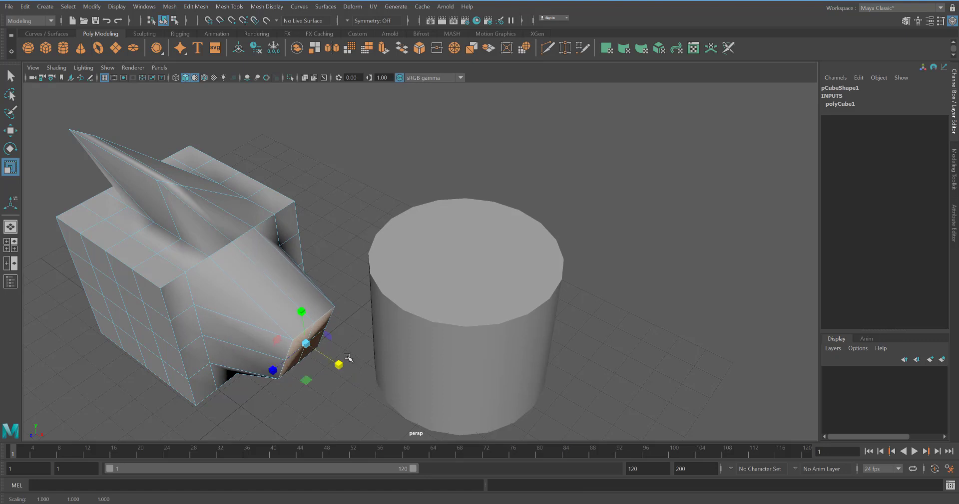
click(347, 257)
drag(323, 297, 335, 279)
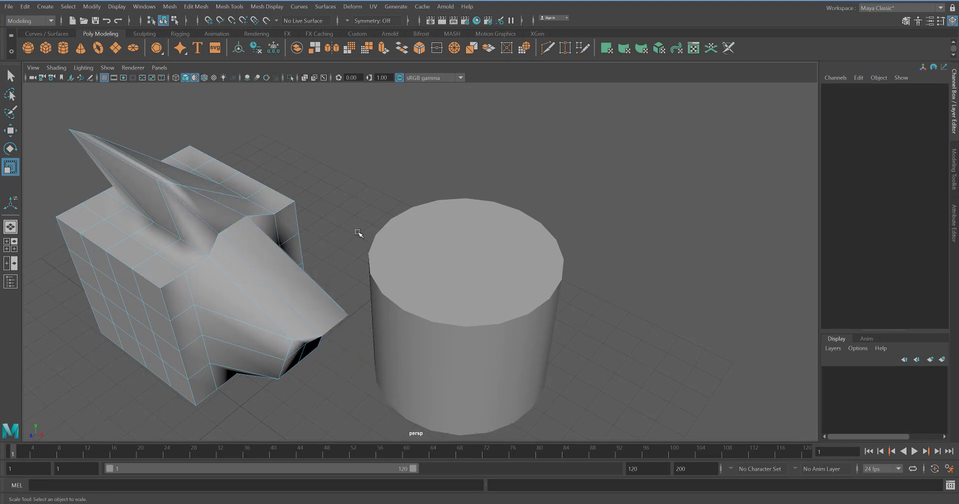
Step: Select the central two-by-two block of faces on the cube's flat, Z-facing side
alt+drag(197, 420, 195, 416)
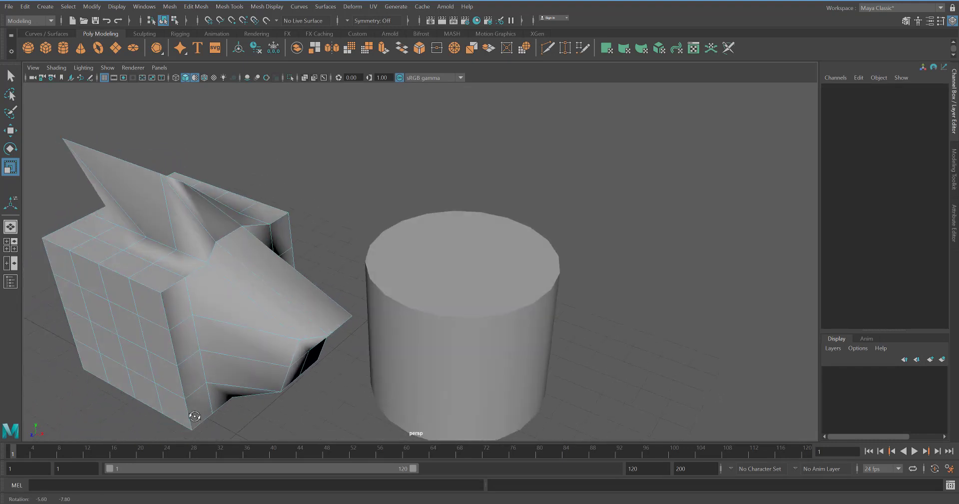
alt+middle_drag(195, 416, 299, 345)
scroll(297, 322, up, 1)
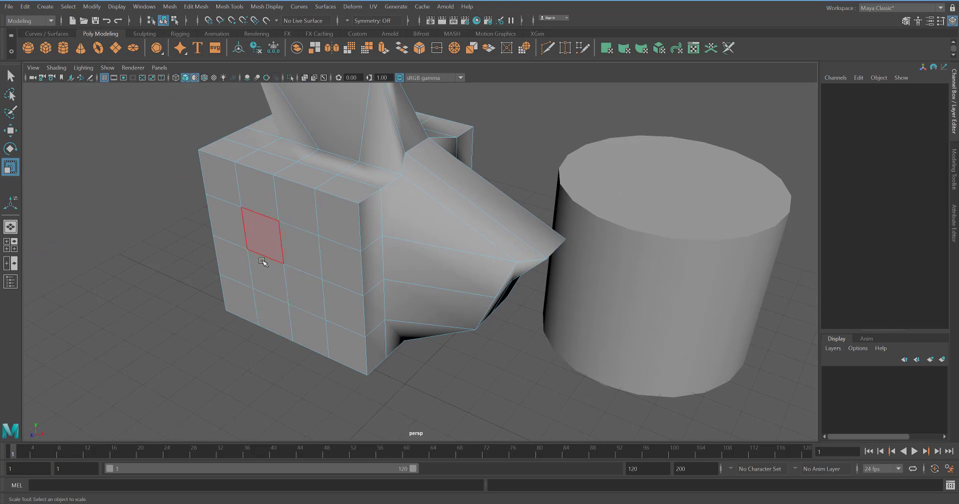
click(306, 253)
shift+click(261, 235)
shift+click(270, 292)
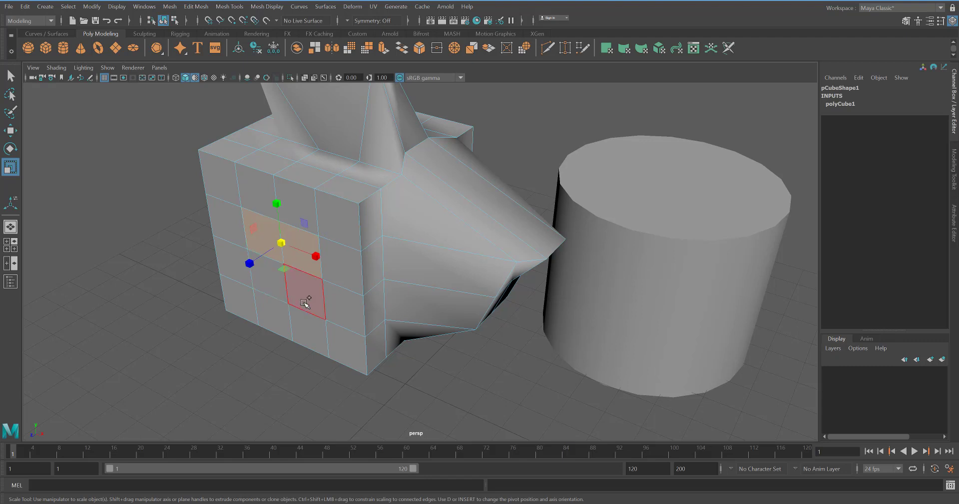
shift+click(309, 302)
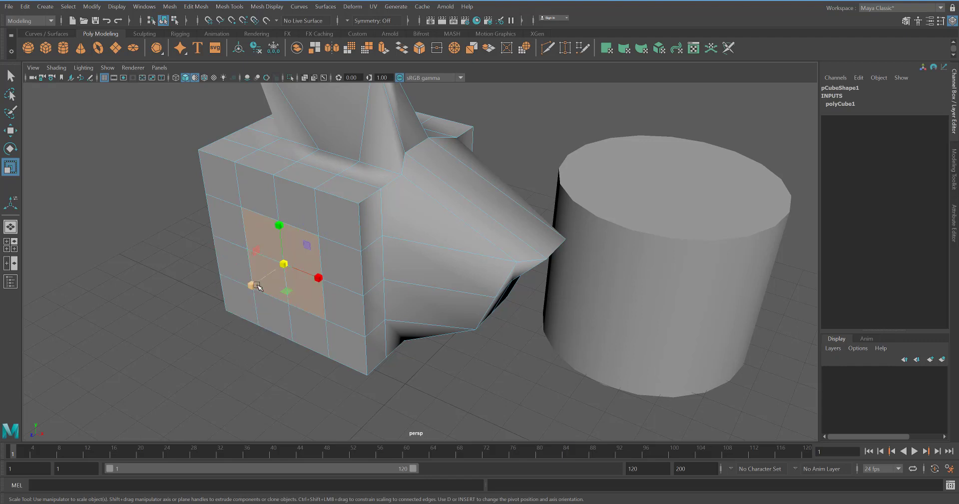
Step: Try scaling the four selected faces along Z, and extrude them with the Scale tool
drag(256, 286, 209, 320)
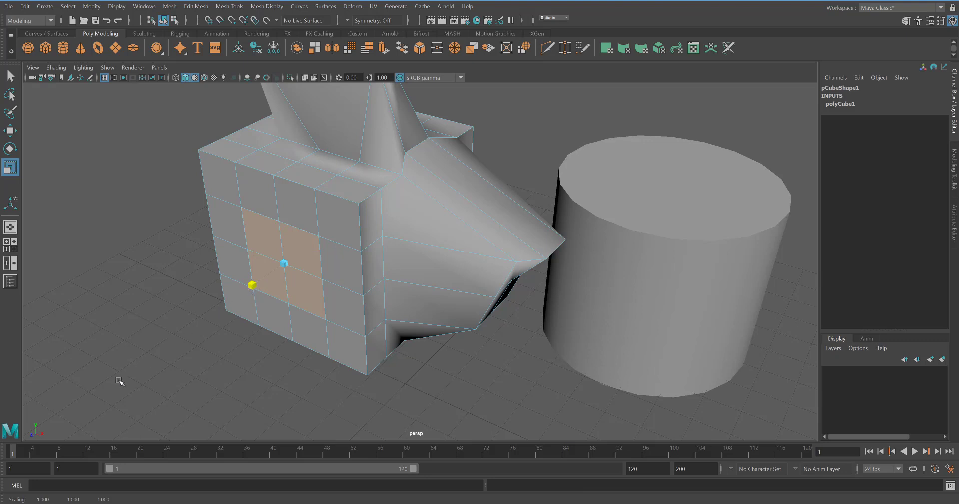
drag(139, 352, 142, 350)
shift+drag(256, 286, 190, 357)
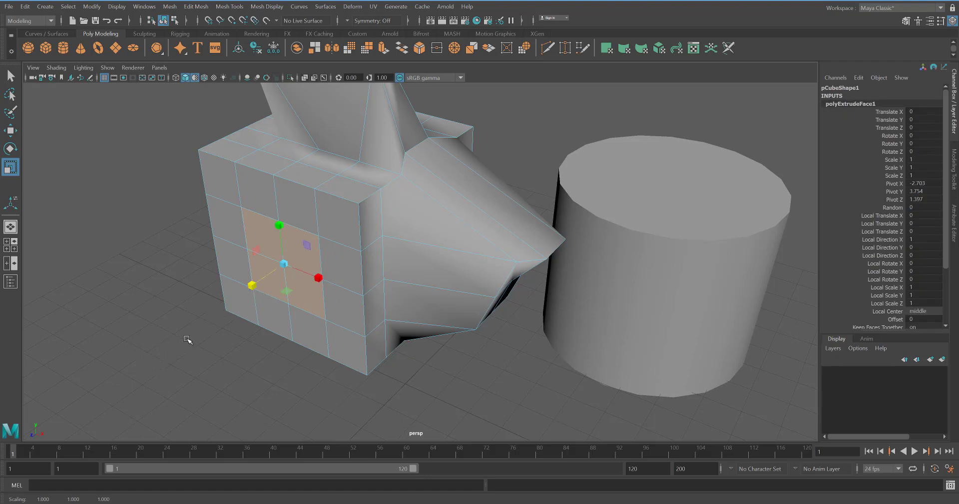
Step: Extrude the four selected faces outward along Z with the Move tool to form a protruding square block
key(w)
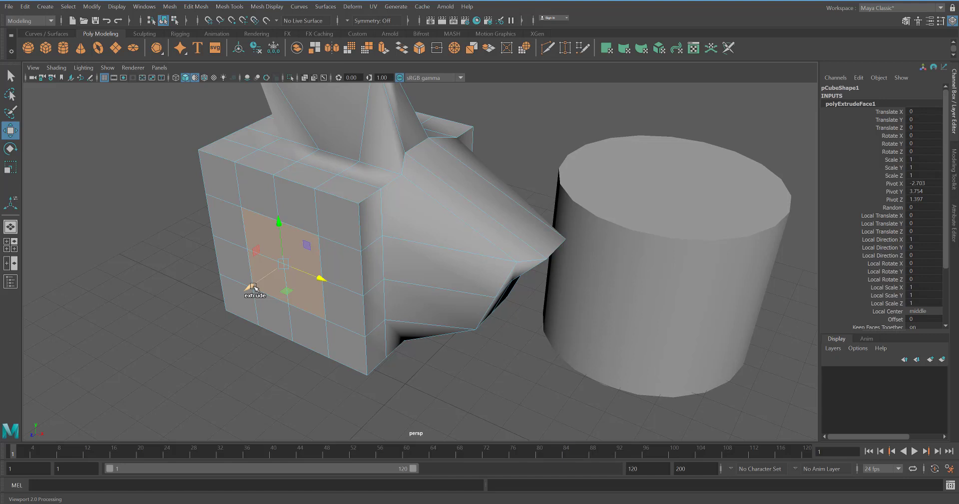
shift+drag(252, 287, 152, 354)
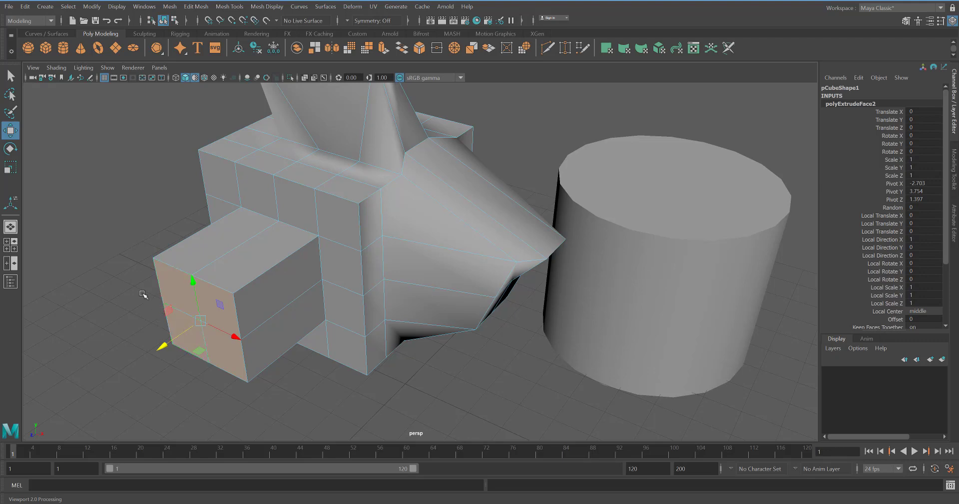
mouse_move(146, 277)
alt+mouse_down()
mouse_move(135, 286)
mouse_move(157, 268)
alt+mouse_up()
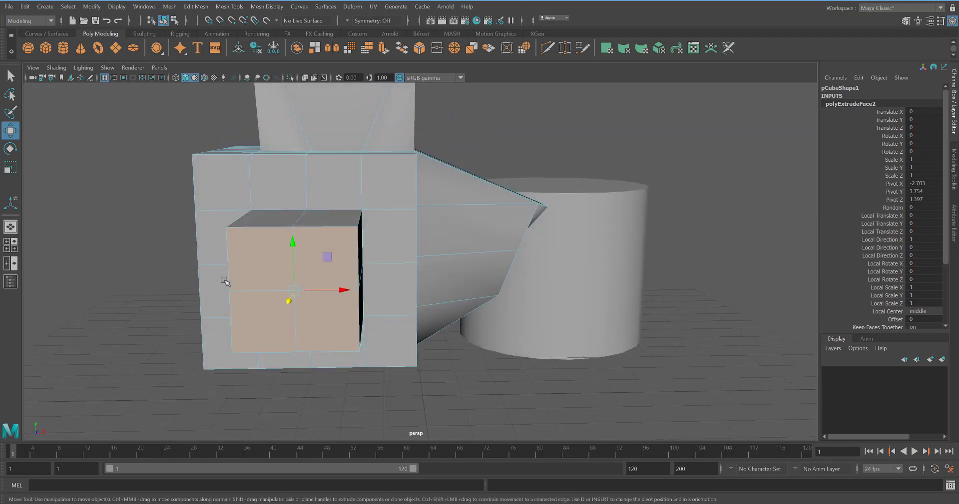
mouse_move(193, 306)
alt+mouse_down()
mouse_move(158, 319)
mouse_move(196, 307)
alt+mouse_up()
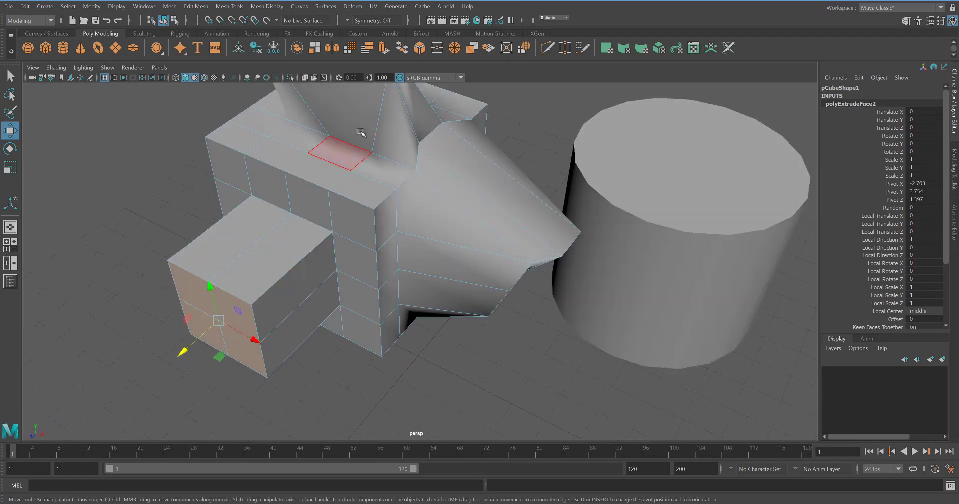
Step: Switch to edge selection and raise one edge on the cube's top, near the protruding block, along Y into a peak
alt+drag(270, 251, 231, 222)
right_click(230, 214)
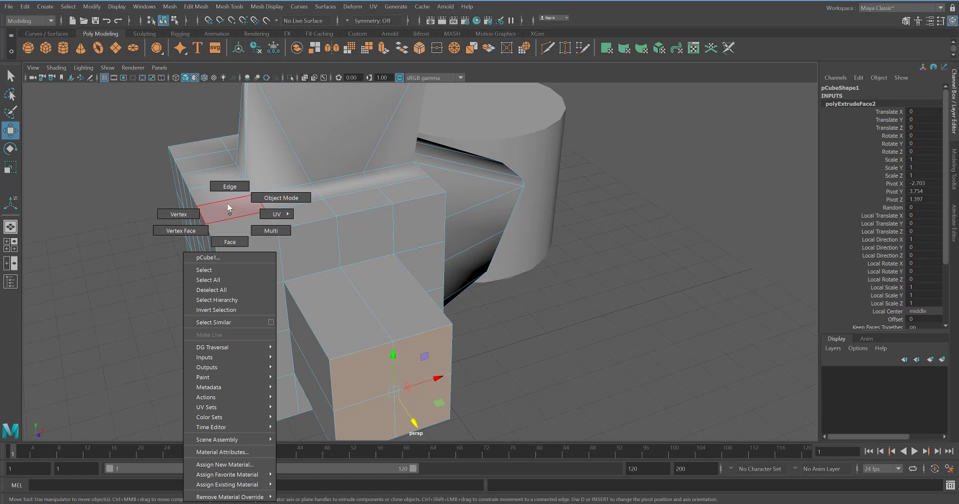
click(226, 190)
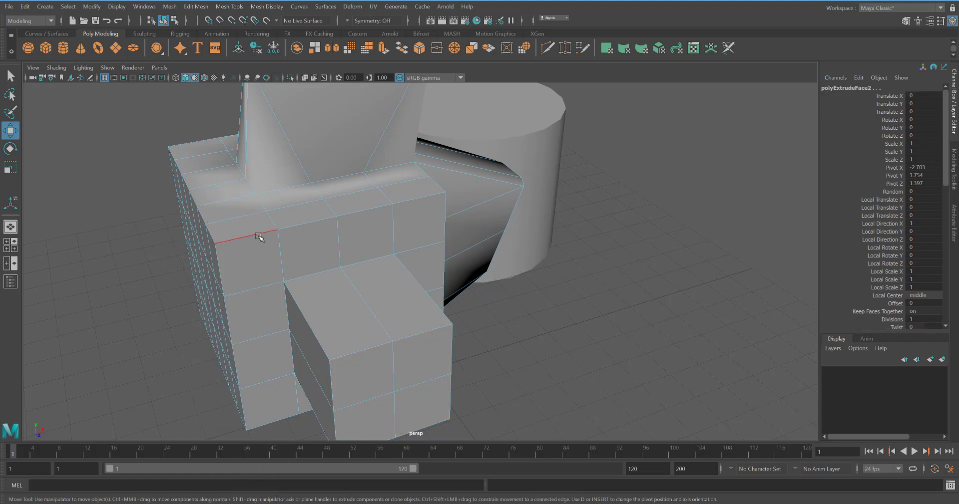
click(276, 225)
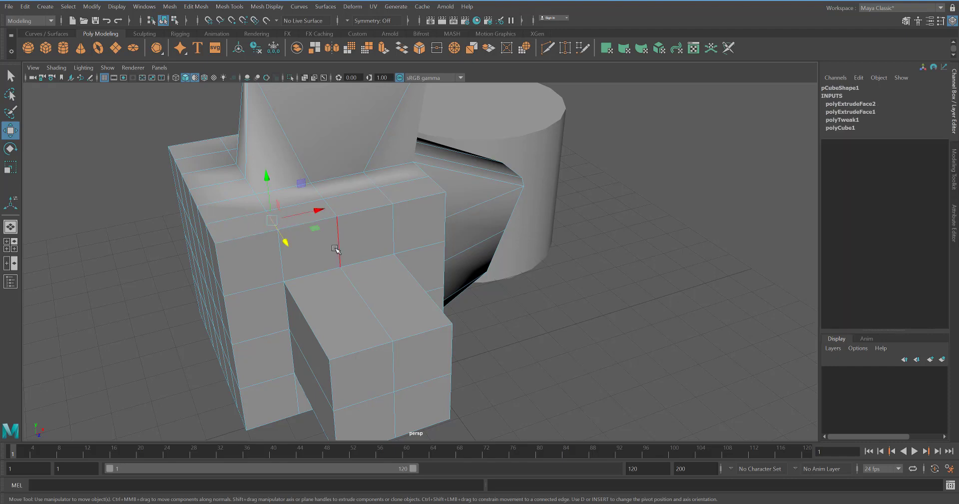
drag(266, 175, 255, 89)
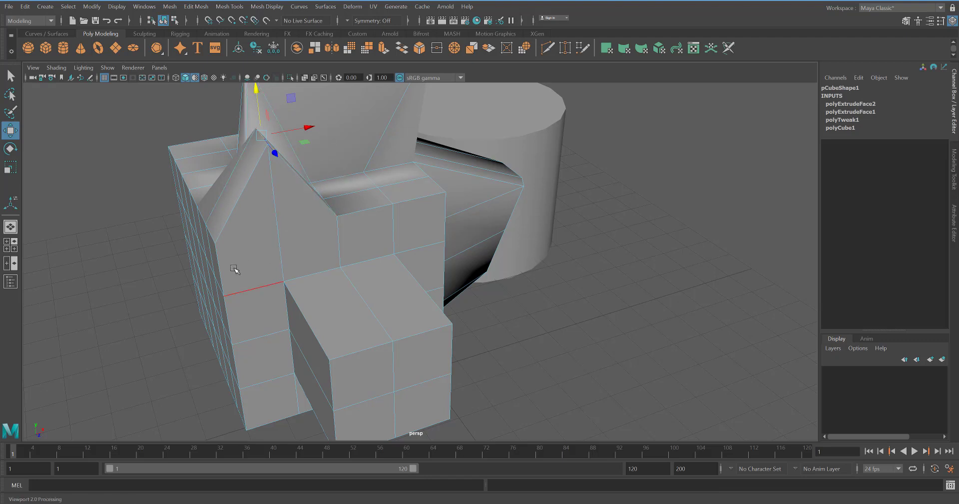
Step: Select the row of horizontal edges one division below the top of the cube's side and pull them outward along X into a ridge
alt+drag(156, 275, 174, 247)
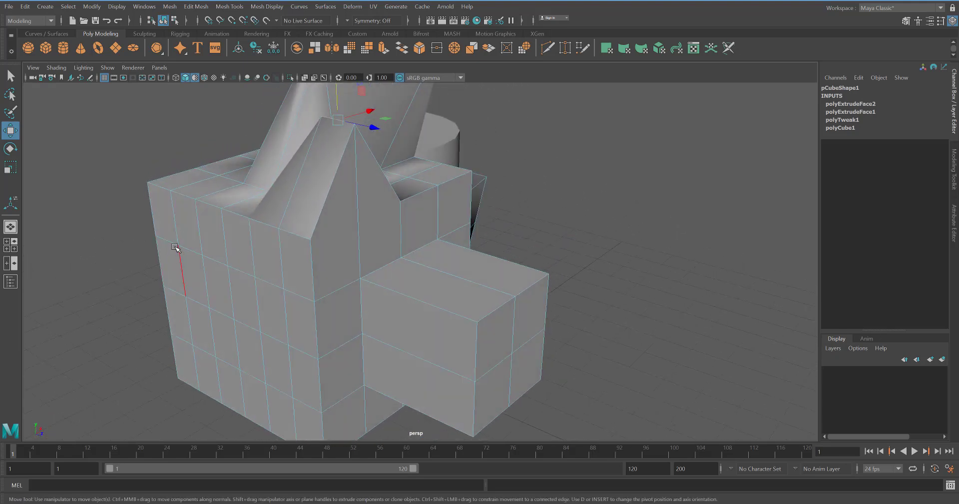
click(176, 248)
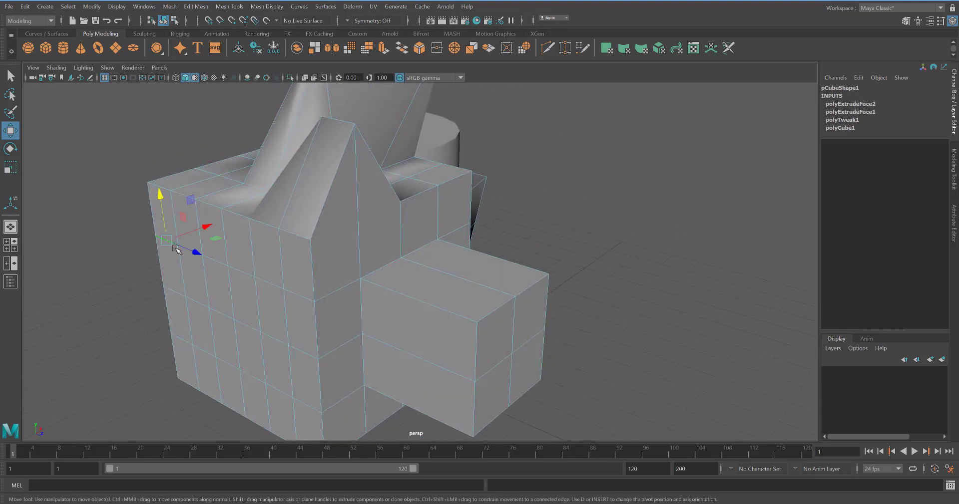
shift+click(245, 274)
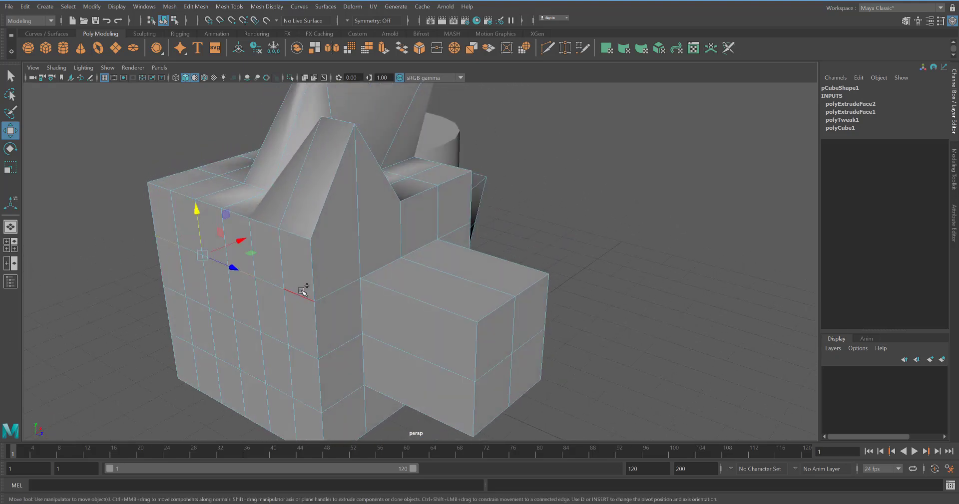
shift+click(299, 295)
drag(265, 252, 191, 280)
alt+drag(122, 370, 172, 364)
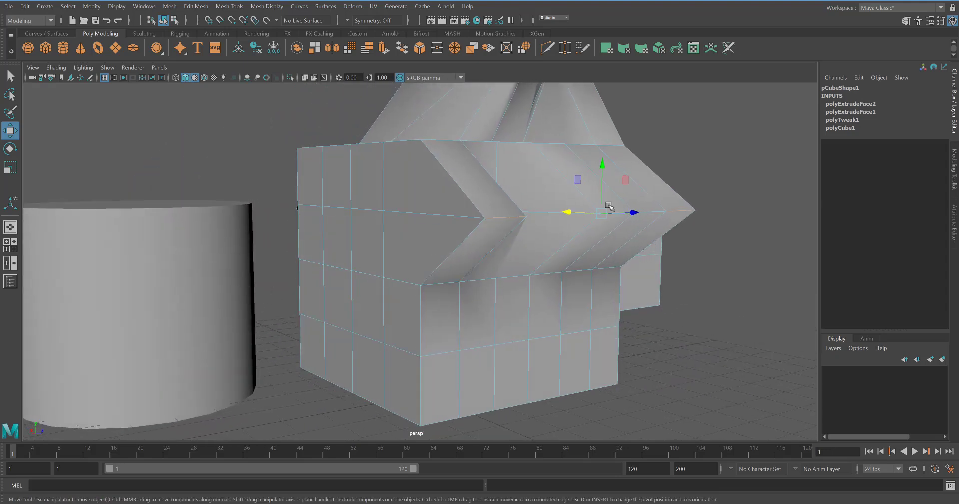
key(e)
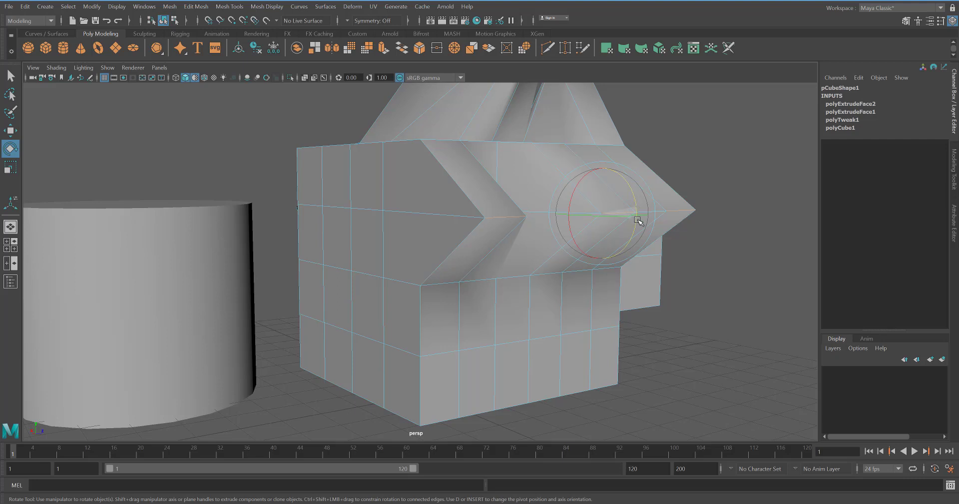
Step: Switch to vertex selection and pull the central vertex of the side opposite the protruding block outward along Z into a long spike
right_click(361, 173)
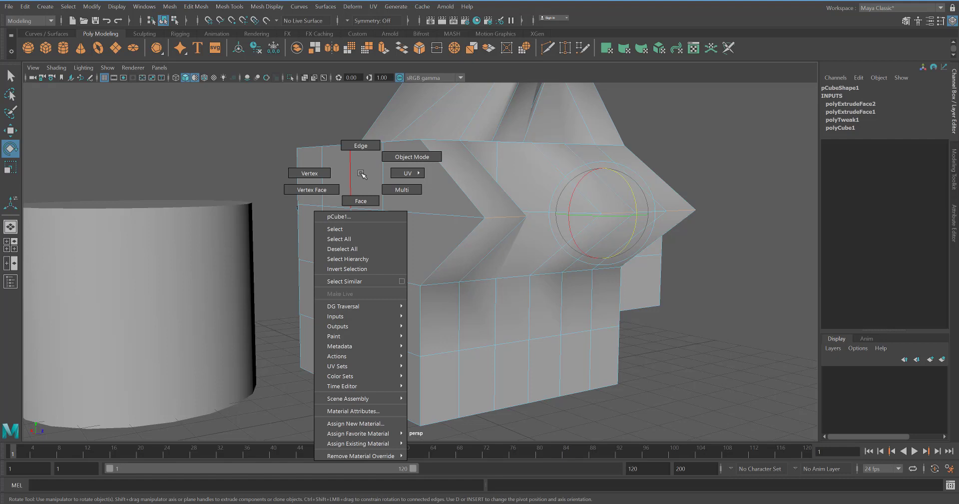
click(309, 173)
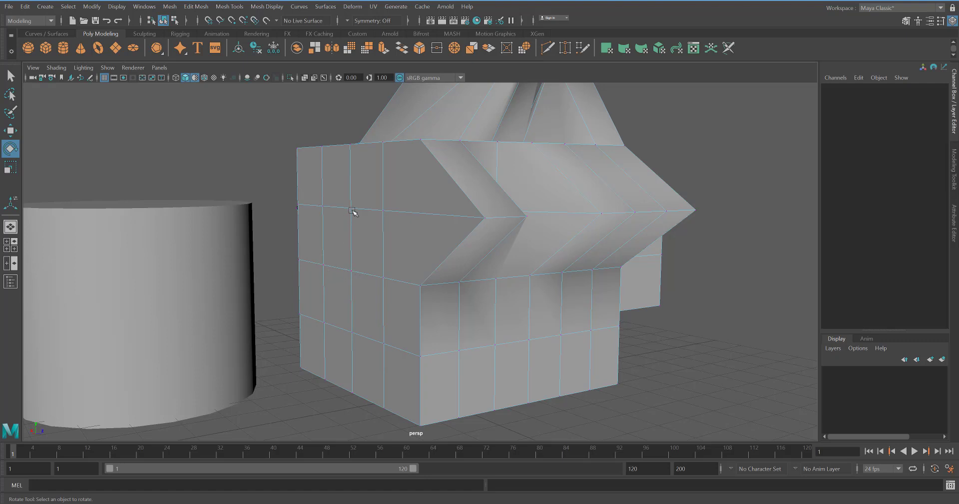
click(352, 277)
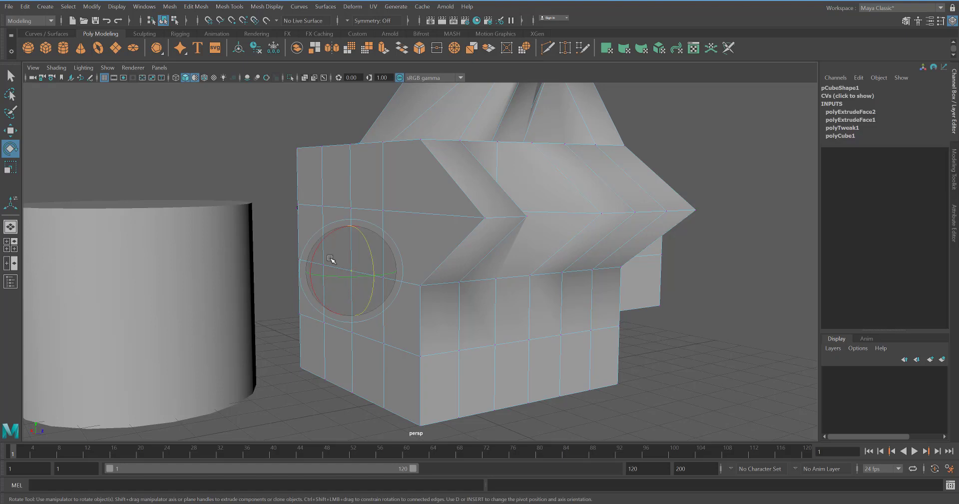
key(w)
drag(392, 270, 200, 280)
alt+middle_drag(186, 336, 199, 350)
alt+drag(199, 351, 349, 241)
Step: In object mode, move the whole cube to about 1.245 in Z and -2.165 in X, and select the cylinder
right_click(350, 236)
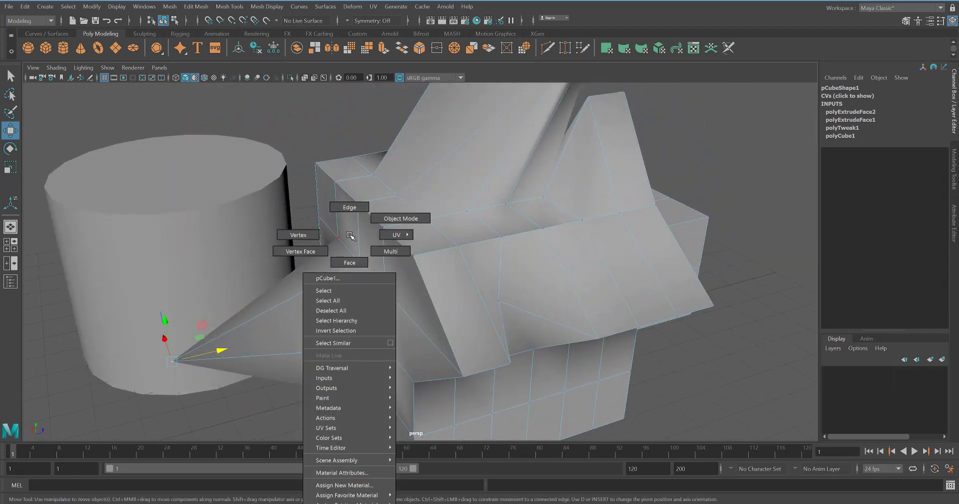
click(380, 224)
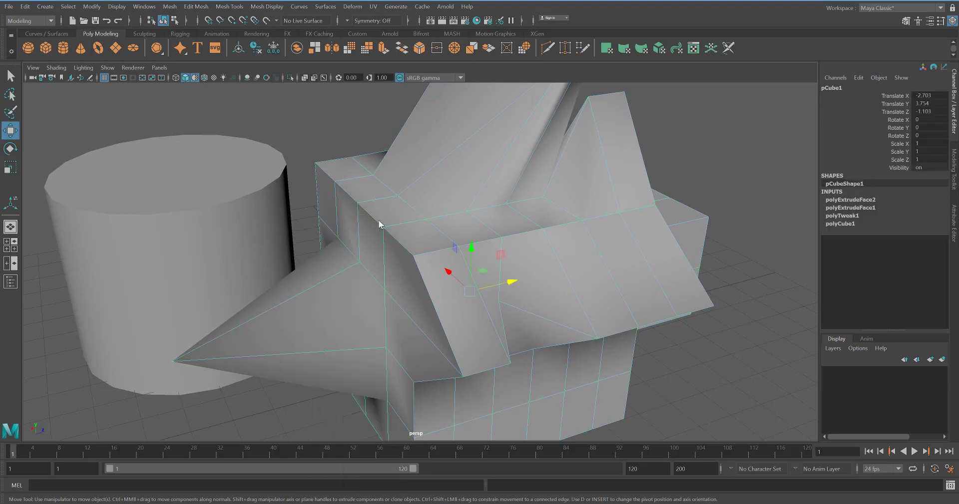
drag(524, 286, 599, 261)
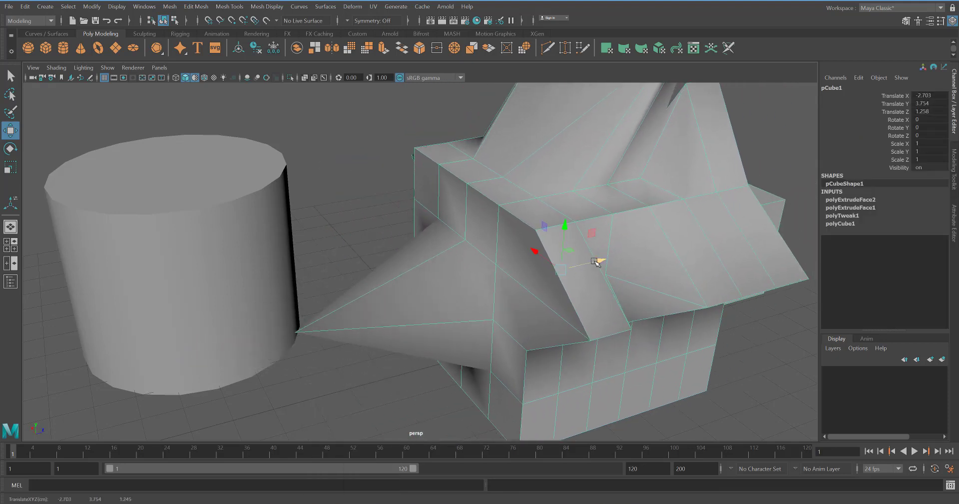
drag(539, 249, 590, 282)
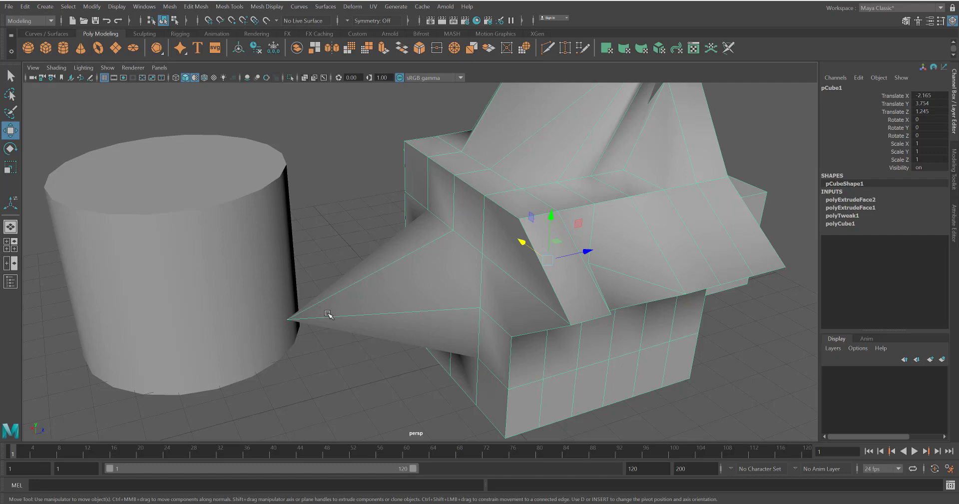
click(205, 214)
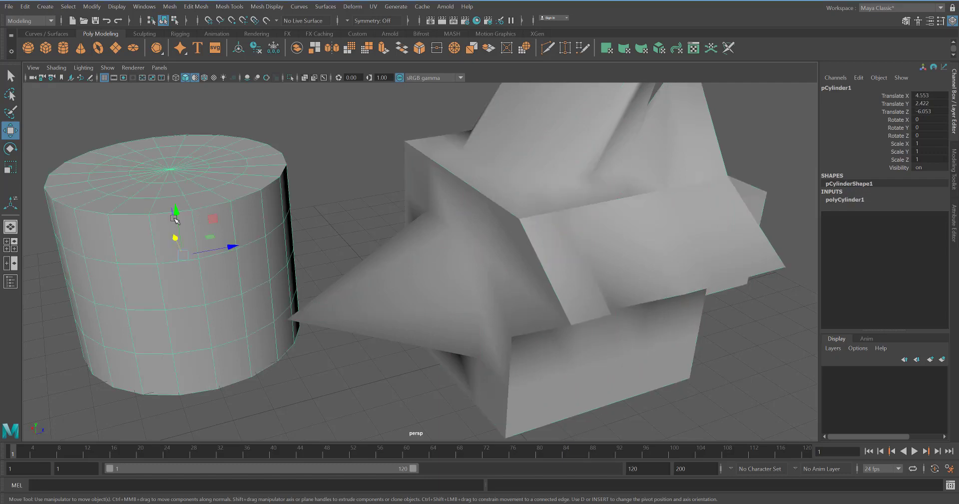